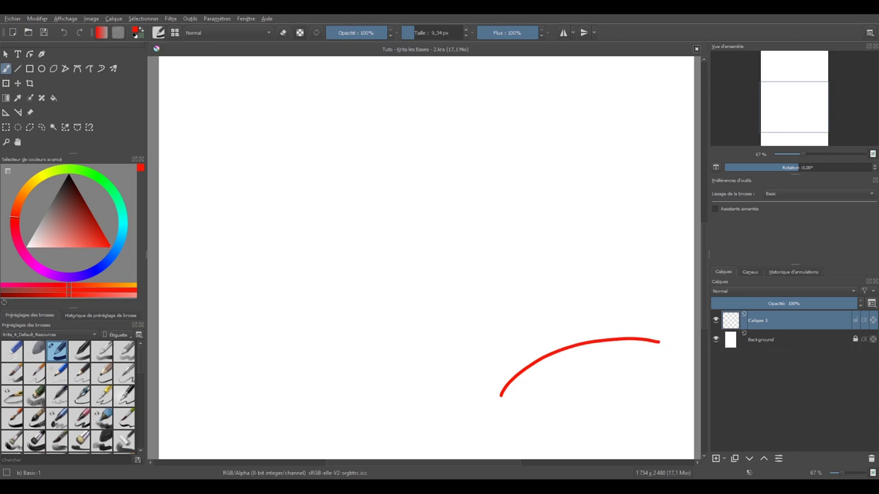
- Paint the arrowhead stroke at the right end of the red curve
{"action": "left_click_drag", "start_coordinate": [649, 328], "coordinate": [651, 353]}
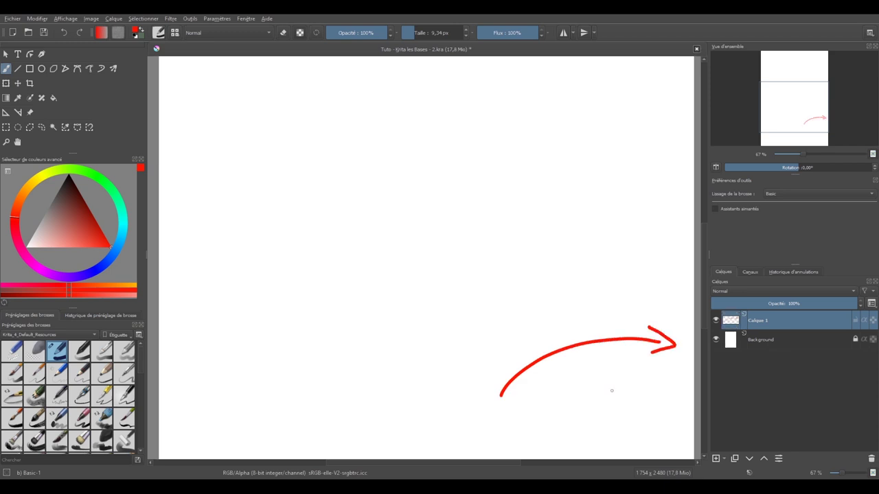
- Undo the red arrow and delete the extra Calque 2 layer
{"action": "key", "text": "ctrl+z"}
{"action": "key", "text": "ctrl+z"}
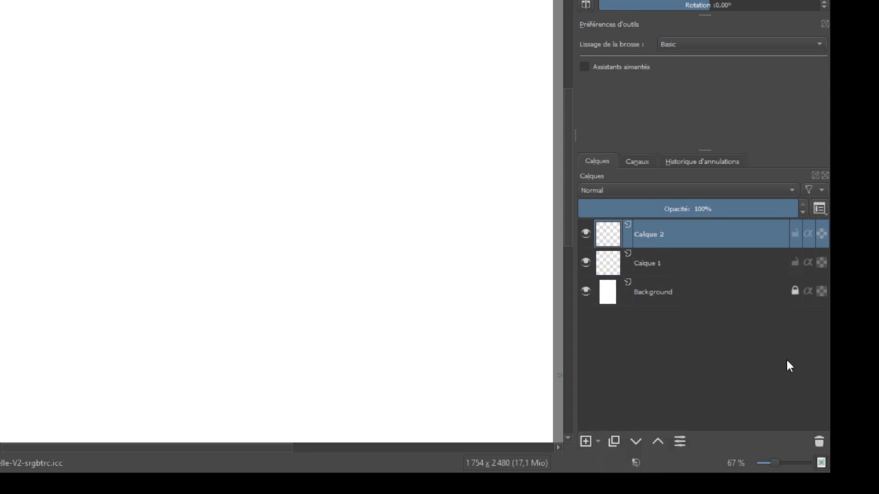
{"action": "left_click", "coordinate": [757, 251]}
{"action": "left_click", "coordinate": [769, 237]}
{"action": "left_click", "coordinate": [820, 443]}
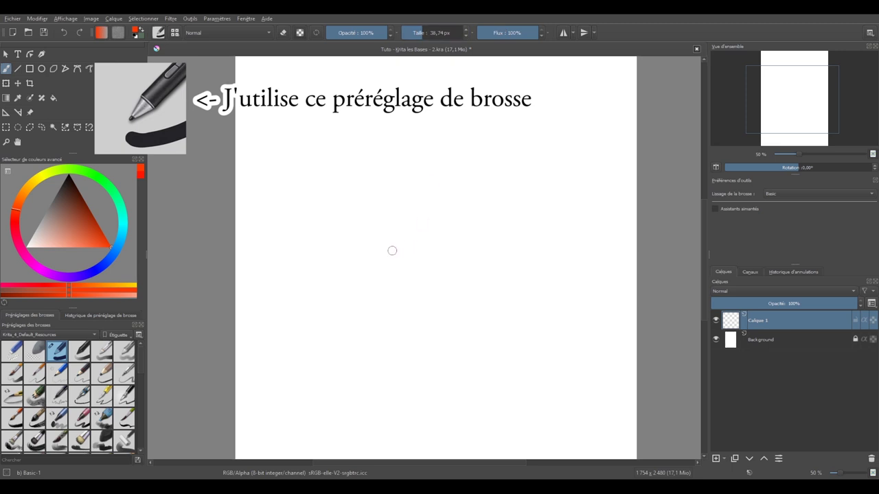
- Paint a red apple loop, a stem and two solid-filled leaves with the Basic-1 brush
{"action": "mouse_move", "coordinate": [443, 218]}
{"action": "left_mouse_down"}
{"action": "mouse_move", "coordinate": [343, 282]}
{"action": "mouse_move", "coordinate": [506, 298]}
{"action": "mouse_move", "coordinate": [444, 218]}
{"action": "left_mouse_up"}
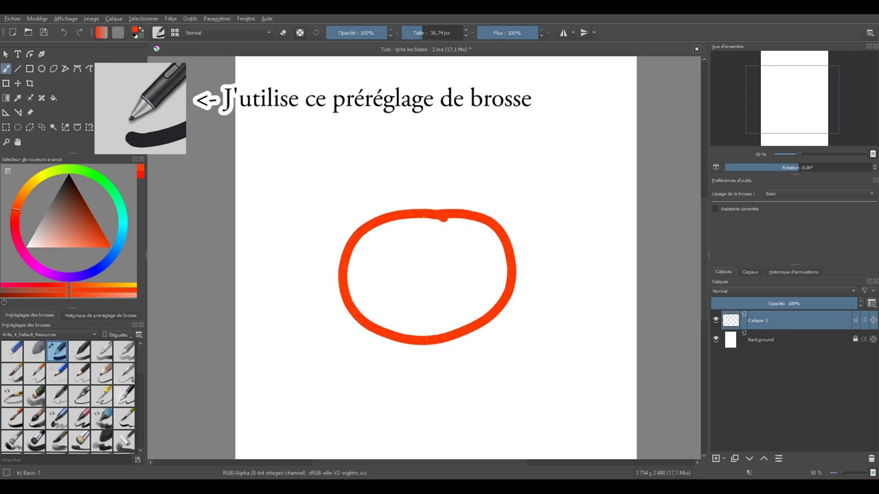
{"action": "mouse_move", "coordinate": [411, 185]}
{"action": "left_mouse_down"}
{"action": "mouse_move", "coordinate": [391, 164]}
{"action": "mouse_move", "coordinate": [431, 189]}
{"action": "mouse_move", "coordinate": [464, 164]}
{"action": "mouse_move", "coordinate": [434, 192]}
{"action": "mouse_move", "coordinate": [434, 218]}
{"action": "left_mouse_up"}
{"action": "mouse_move", "coordinate": [413, 177]}
{"action": "left_mouse_down"}
{"action": "mouse_move", "coordinate": [405, 173]}
{"action": "mouse_move", "coordinate": [467, 175]}
{"action": "left_mouse_up"}
{"action": "key", "text": "f"}
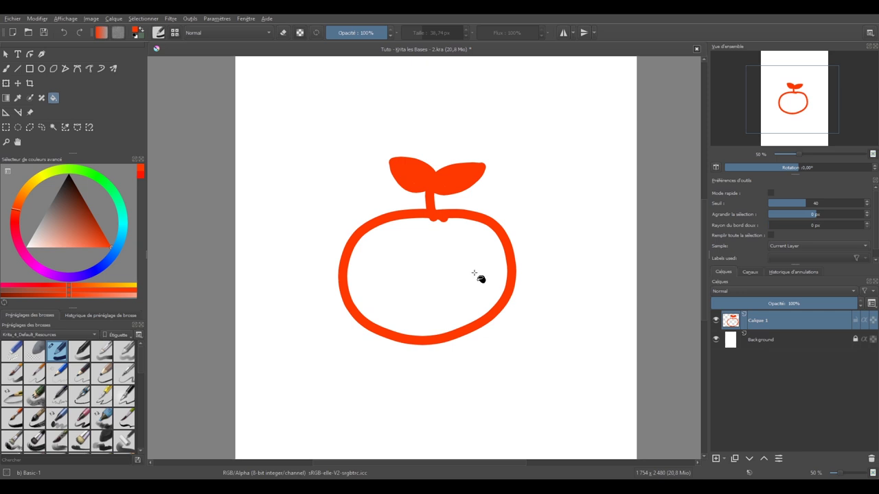
- Fill the apple body solid red and enlarge the Tool Options panel
{"action": "left_click", "coordinate": [474, 274]}
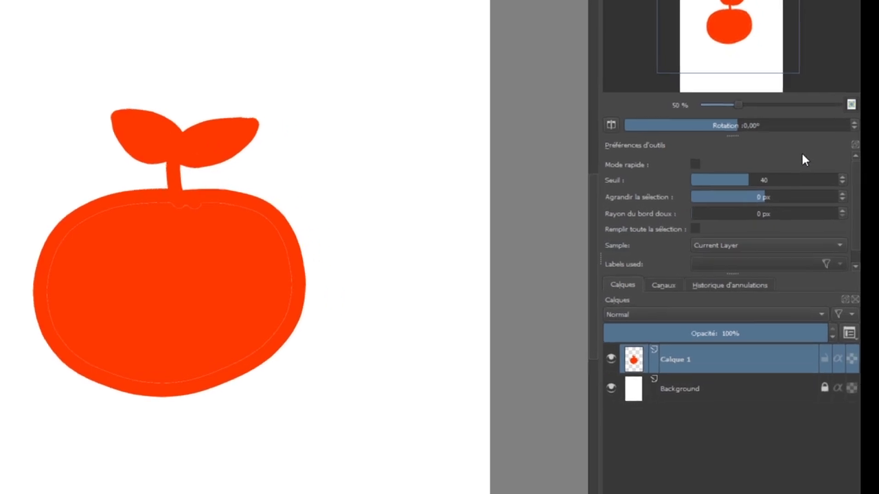
{"action": "left_click_drag", "start_coordinate": [732, 274], "coordinate": [734, 331]}
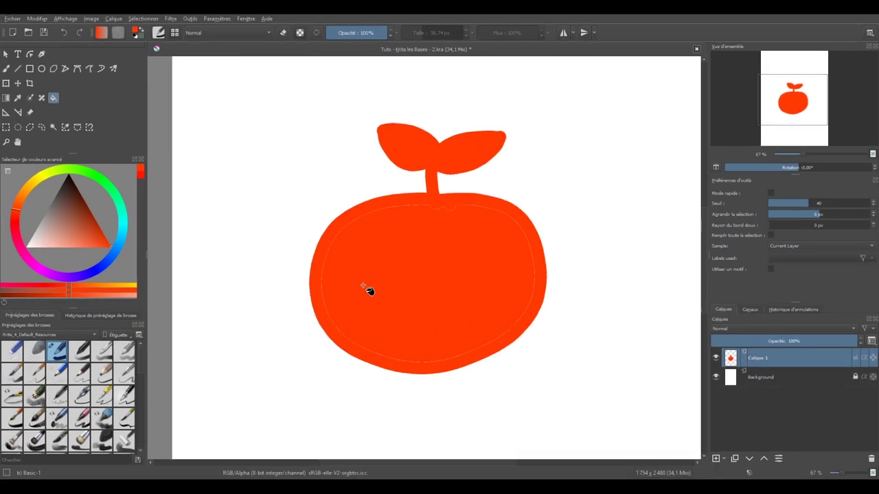
- Undo the fill, grow 'Agrandir la sélection' by about 2 pixels, and refill the apple red
{"action": "scroll", "coordinate": [344, 296], "scroll_direction": "up", "scroll_amount": 3}
{"action": "scroll", "coordinate": [306, 336], "scroll_direction": "up", "scroll_amount": 2}
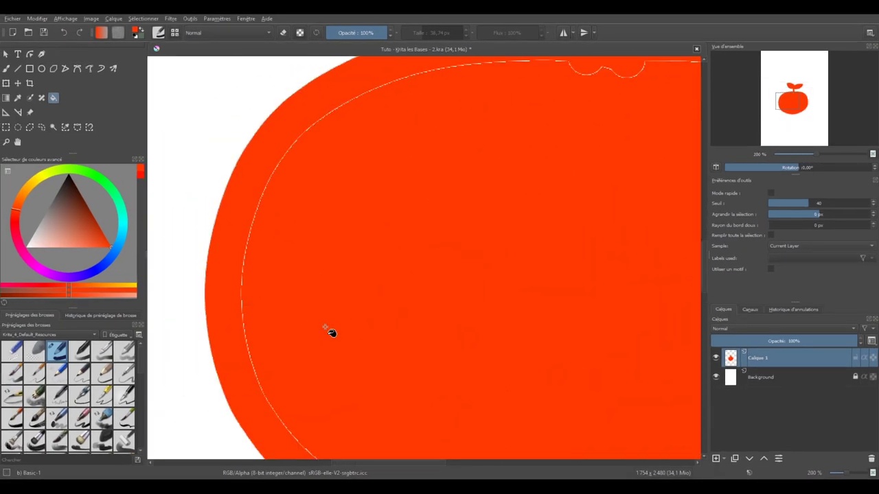
{"action": "scroll", "coordinate": [347, 298], "scroll_direction": "up", "scroll_amount": 1}
{"action": "scroll", "coordinate": [426, 284], "scroll_direction": "down", "scroll_amount": 3}
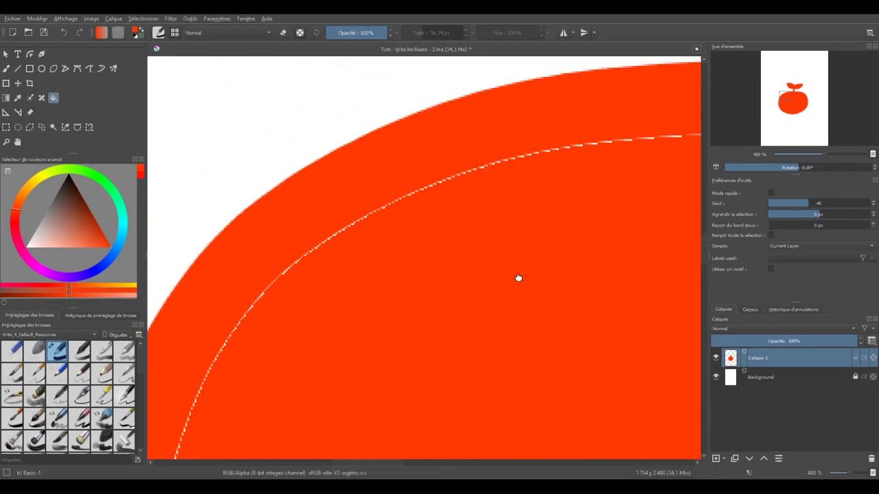
{"action": "scroll", "coordinate": [518, 279], "scroll_direction": "up", "scroll_amount": 3}
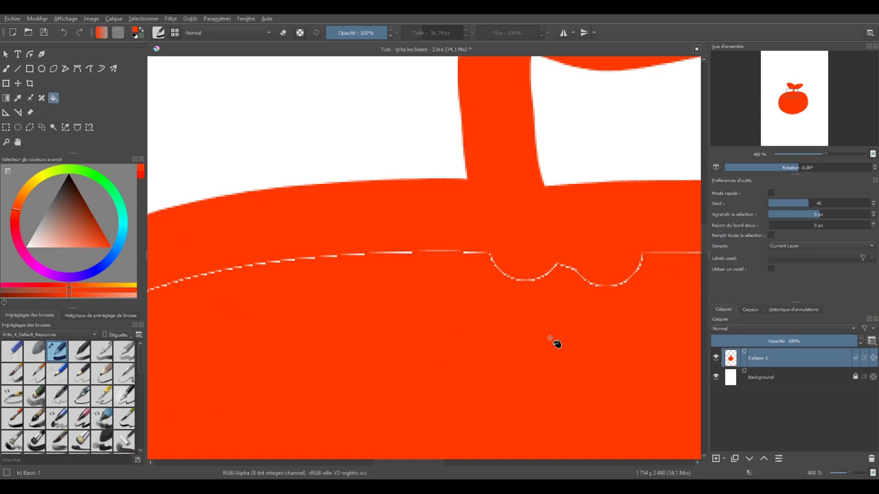
{"action": "key", "text": "ctrl+z"}
{"action": "left_click", "coordinate": [822, 215]}
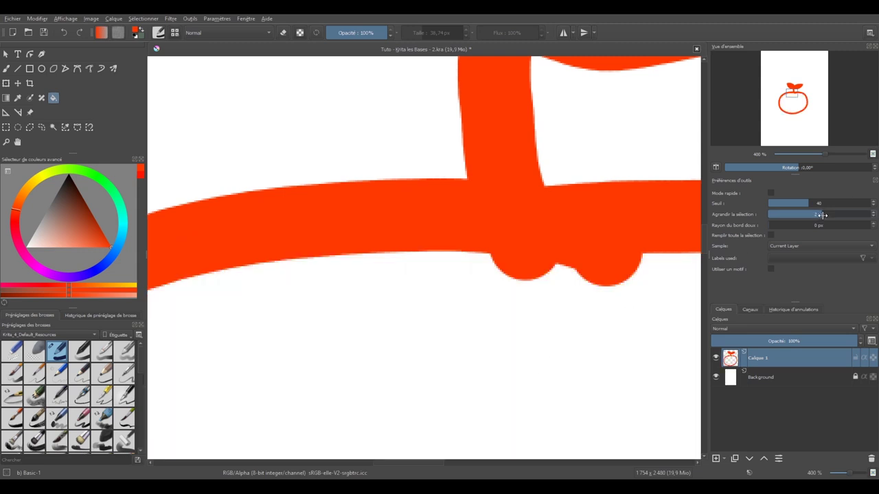
{"action": "scroll", "coordinate": [435, 341], "scroll_direction": "down", "scroll_amount": 1}
{"action": "scroll", "coordinate": [486, 288], "scroll_direction": "down", "scroll_amount": 2}
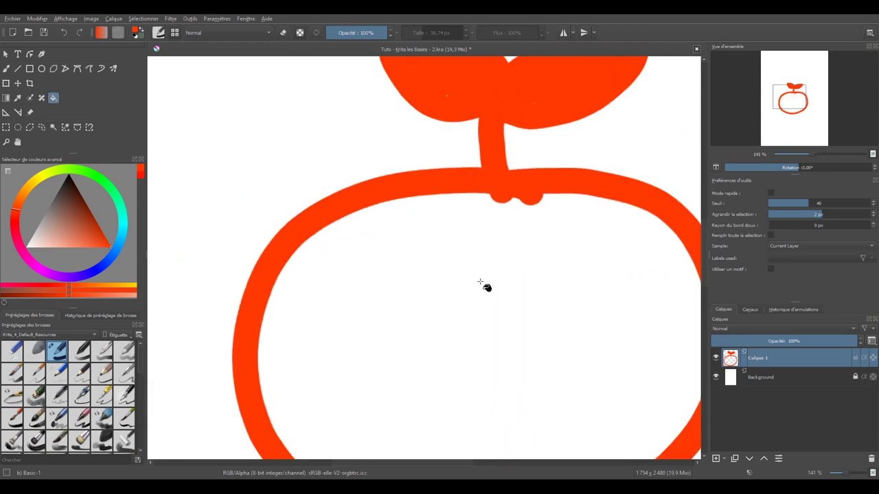
{"action": "left_click", "coordinate": [496, 316]}
- Undo and refill the apple interior so the red meets the outline cleanly
{"action": "scroll", "coordinate": [408, 294], "scroll_direction": "up", "scroll_amount": 1}
{"action": "scroll", "coordinate": [386, 300], "scroll_direction": "up", "scroll_amount": 1}
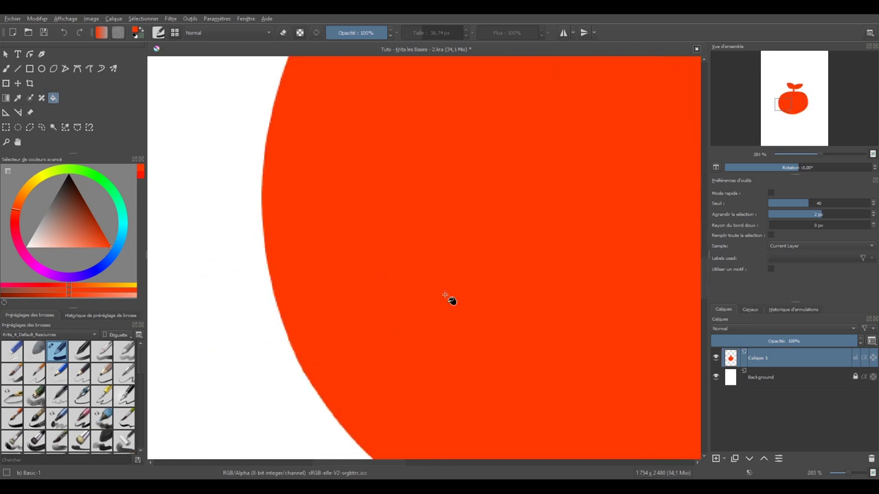
{"action": "key", "text": "ctrl+z"}
{"action": "scroll", "coordinate": [478, 289], "scroll_direction": "down", "scroll_amount": 2}
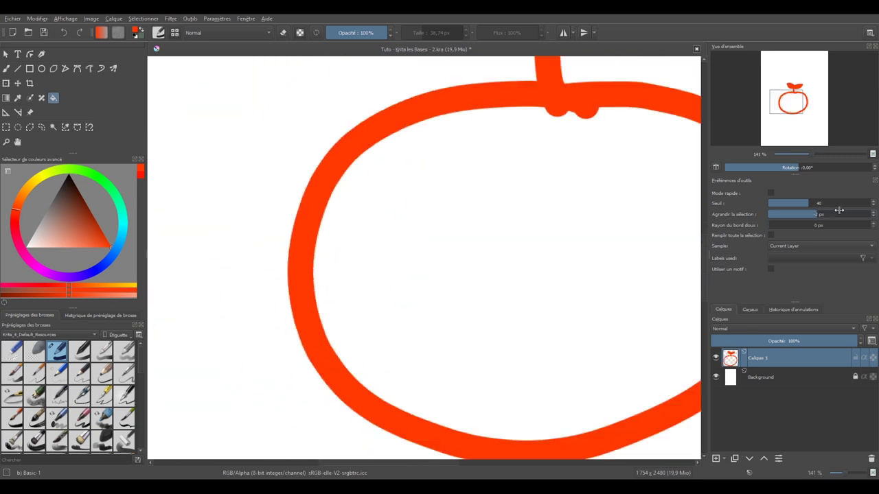
{"action": "left_click", "coordinate": [514, 290]}
{"action": "scroll", "coordinate": [486, 304], "scroll_direction": "up", "scroll_amount": 1}
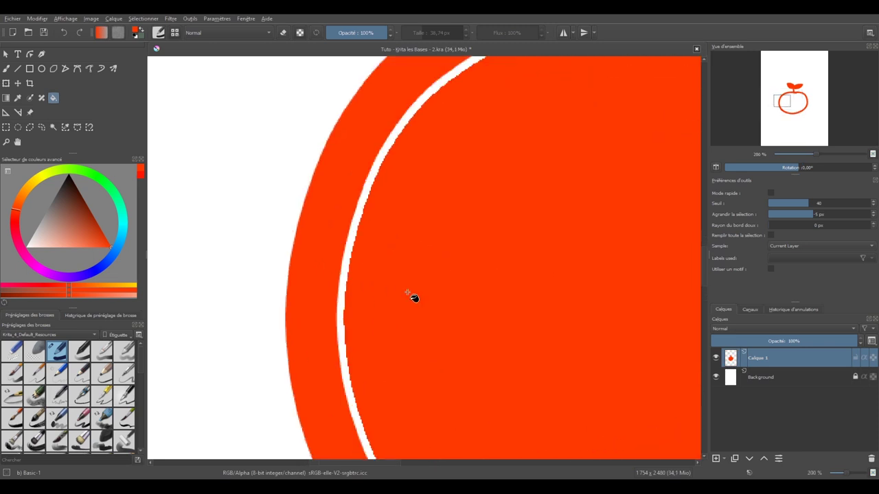
{"action": "scroll", "coordinate": [412, 295], "scroll_direction": "up", "scroll_amount": 1}
{"action": "scroll", "coordinate": [369, 394], "scroll_direction": "up", "scroll_amount": 1}
{"action": "scroll", "coordinate": [460, 338], "scroll_direction": "down", "scroll_amount": 4}
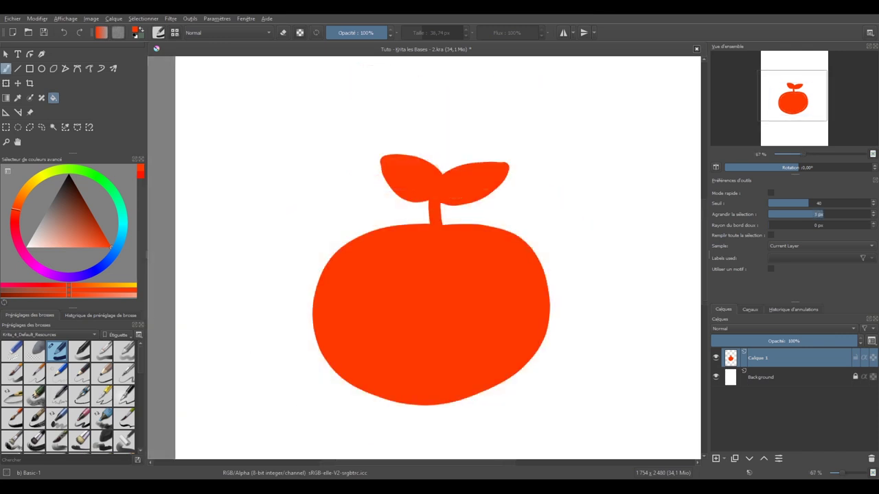
- Erase along both leaves' edges near the stem, then restore normal painting mode
{"action": "key", "text": "b"}
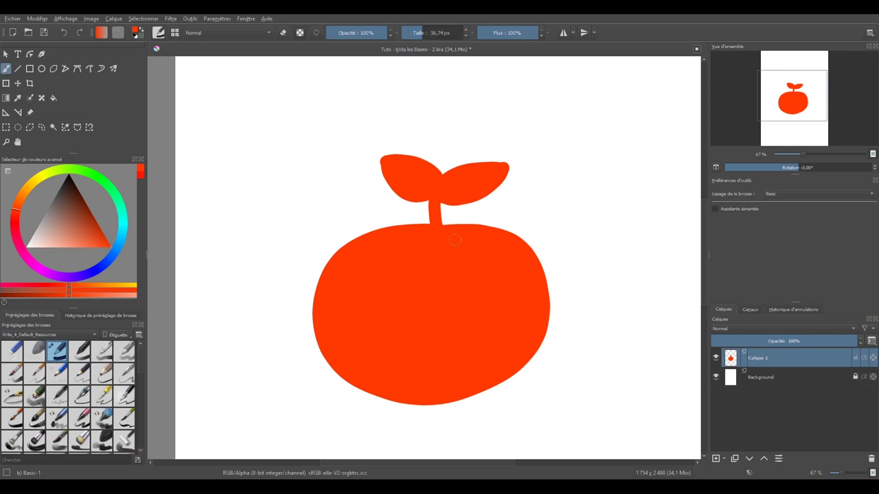
{"action": "left_click", "coordinate": [283, 33]}
{"action": "left_click_drag", "start_coordinate": [375, 154], "coordinate": [423, 204]}
{"action": "mouse_move", "coordinate": [375, 154]}
{"action": "left_mouse_down"}
{"action": "mouse_move", "coordinate": [402, 153]}
{"action": "mouse_move", "coordinate": [440, 170]}
{"action": "mouse_move", "coordinate": [520, 165]}
{"action": "mouse_move", "coordinate": [443, 219]}
{"action": "mouse_move", "coordinate": [550, 272]}
{"action": "left_mouse_up"}
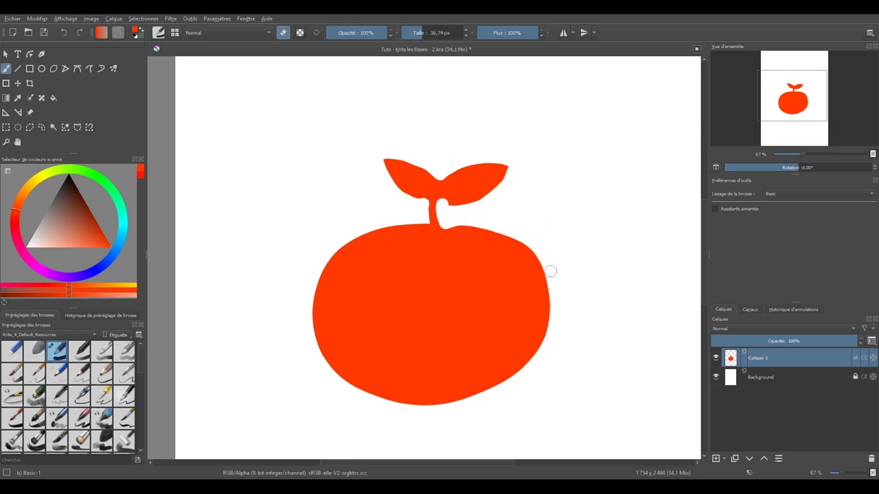
{"action": "left_click_drag", "start_coordinate": [447, 204], "coordinate": [479, 199]}
{"action": "key", "text": "e"}
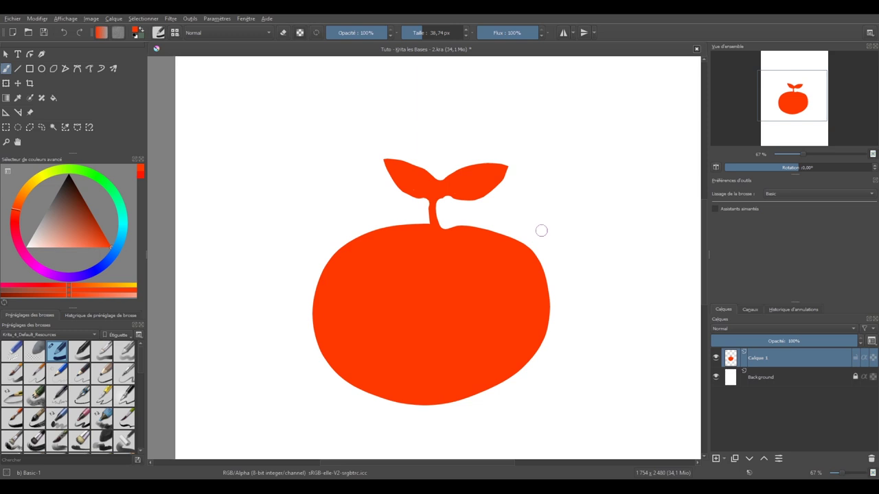
- Rename the Calque 1 layer to 'Pomme'
{"action": "double_click", "coordinate": [756, 359]}
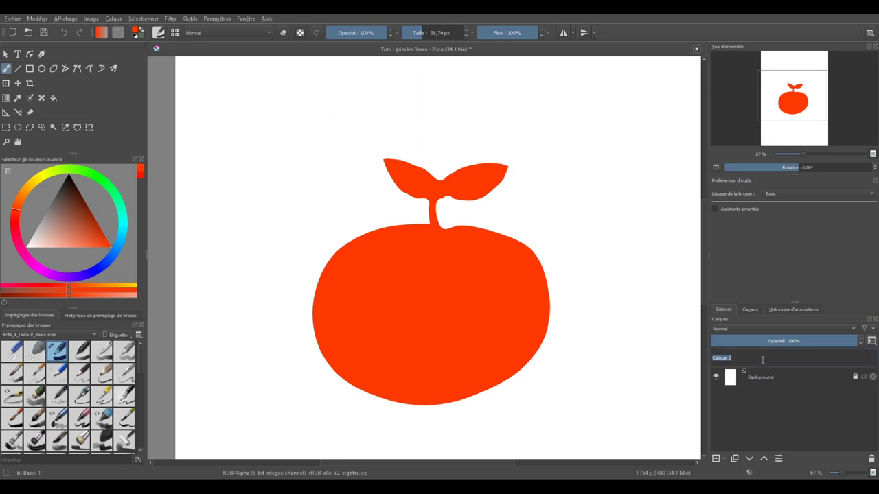
{"action": "type", "text": "Pomm"}
{"action": "type", "text": "e"}
{"action": "key", "text": "Return"}
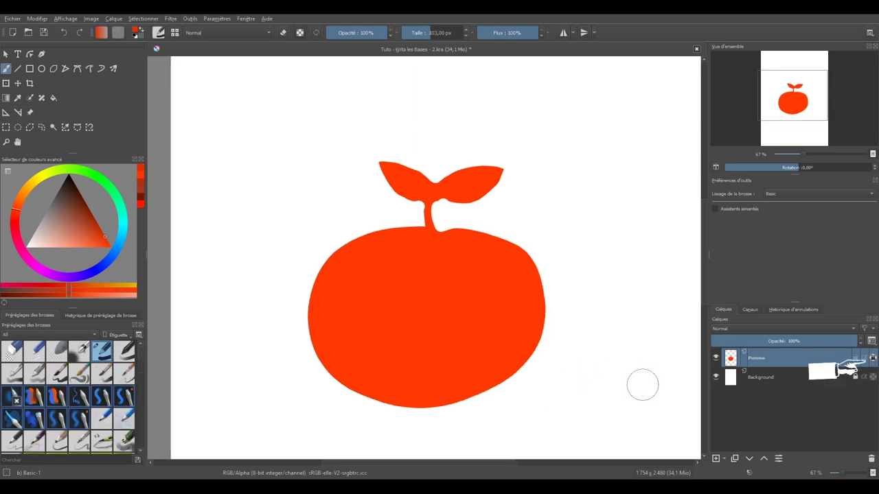
- Airbrush darker shading on the apple's lower left, paint the leaf green and the stem brown
{"action": "left_click", "coordinate": [79, 351]}
{"action": "mouse_move", "coordinate": [363, 255]}
{"action": "left_mouse_down"}
{"action": "mouse_move", "coordinate": [334, 362]}
{"action": "mouse_move", "coordinate": [392, 399]}
{"action": "mouse_move", "coordinate": [423, 363]}
{"action": "left_mouse_up"}
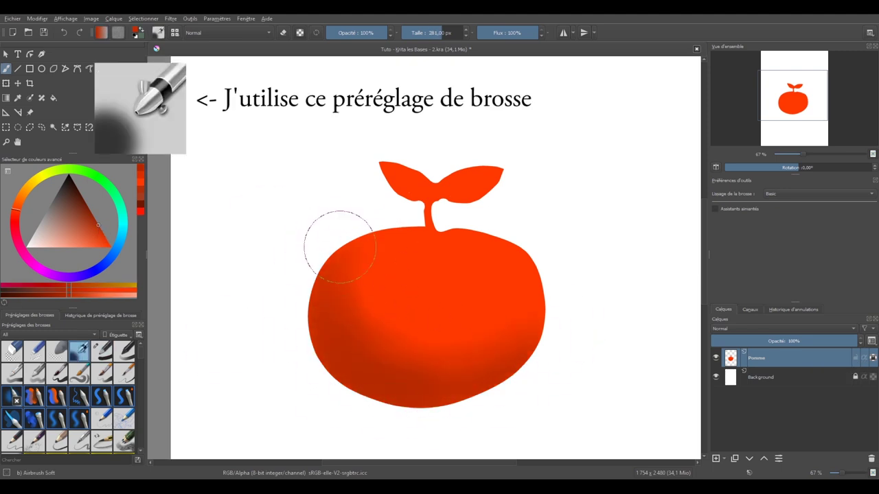
{"action": "left_click", "coordinate": [102, 351]}
{"action": "left_click", "coordinate": [110, 186]}
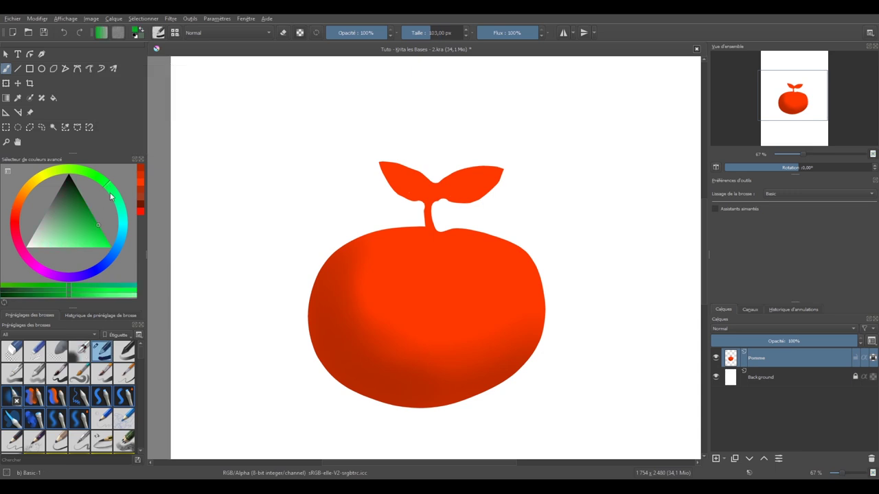
{"action": "left_click", "coordinate": [87, 205]}
{"action": "mouse_move", "coordinate": [383, 176]}
{"action": "left_mouse_down"}
{"action": "mouse_move", "coordinate": [429, 187]}
{"action": "mouse_move", "coordinate": [485, 180]}
{"action": "left_mouse_up"}
{"action": "left_click", "coordinate": [23, 197]}
{"action": "key", "text": "bracketleft"}
{"action": "key", "text": "bracketleft"}
{"action": "key", "text": "bracketleft"}
{"action": "left_click_drag", "start_coordinate": [429, 195], "coordinate": [435, 240]}
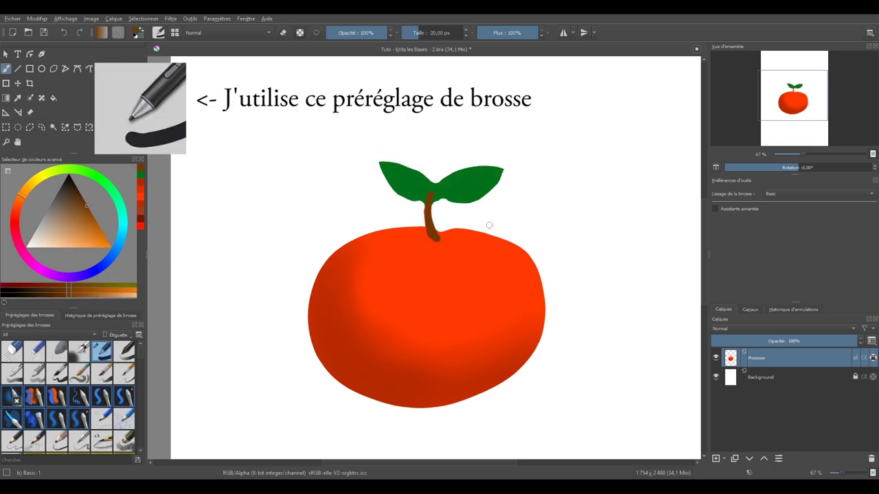
- Add light red-orange and pink highlights on the apple, then set the brush to about 201 px
{"action": "left_click", "coordinate": [20, 211]}
{"action": "left_click", "coordinate": [92, 240]}
{"action": "left_click", "coordinate": [79, 352]}
{"action": "mouse_move", "coordinate": [408, 284]}
{"action": "left_mouse_down"}
{"action": "mouse_move", "coordinate": [509, 267]}
{"action": "mouse_move", "coordinate": [445, 245]}
{"action": "left_mouse_up"}
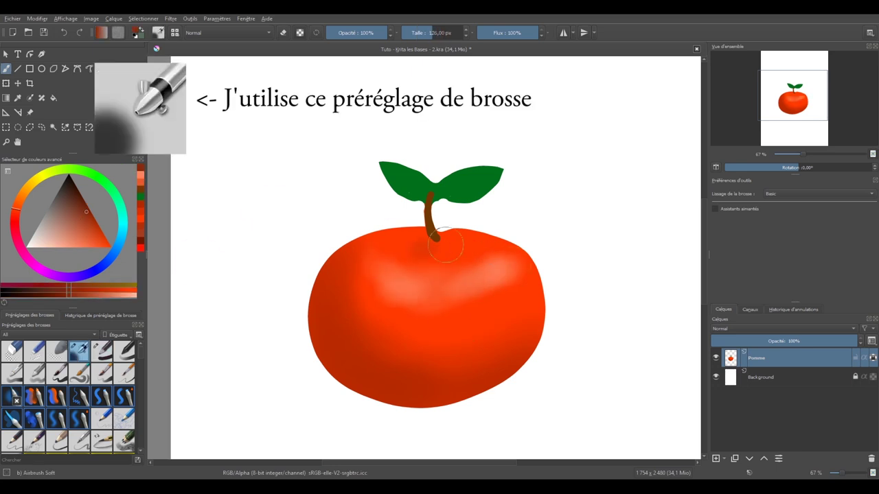
{"action": "key", "text": "bracketleft"}
{"action": "key", "text": "bracketleft"}
{"action": "key", "text": "bracketleft"}
{"action": "key", "text": "bracketright"}
{"action": "left_click", "coordinate": [495, 268], "text": "ctrl"}
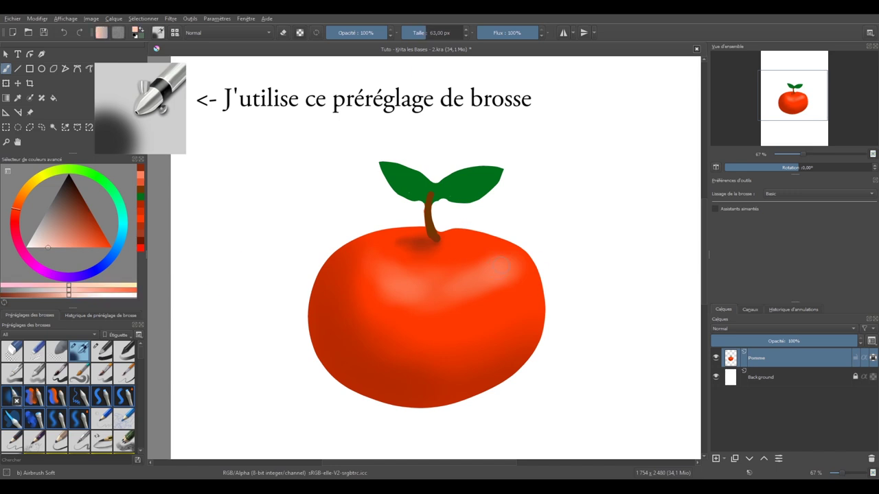
{"action": "left_click_drag", "start_coordinate": [477, 269], "coordinate": [501, 265]}
{"action": "left_click", "coordinate": [460, 332], "text": "ctrl"}
{"action": "key", "text": "bracketright"}
{"action": "key", "text": "bracketright"}
{"action": "key", "text": "bracketright"}
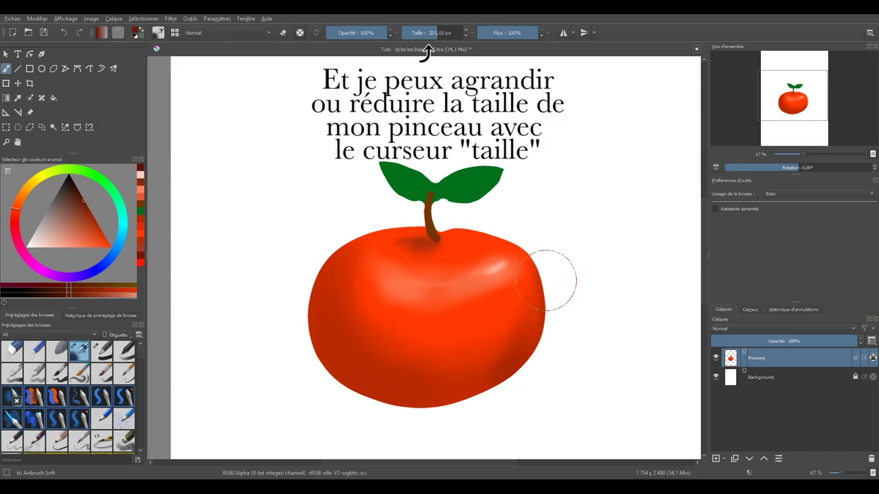
{"action": "left_click", "coordinate": [364, 359], "text": "ctrl"}
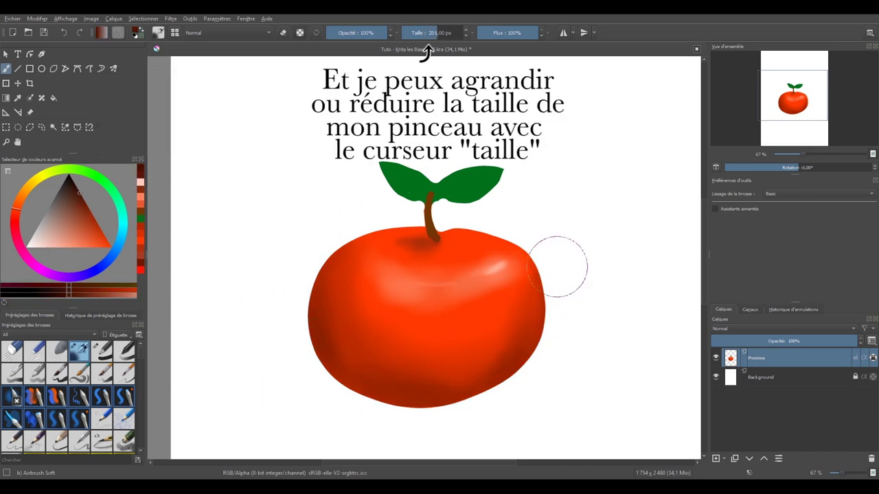
- Brighten the leaves with lighter greens and duplicate the Pomme layer
{"action": "left_click", "coordinate": [471, 187], "text": "ctrl"}
{"action": "key", "text": "bracketleft"}
{"action": "key", "text": "bracketleft"}
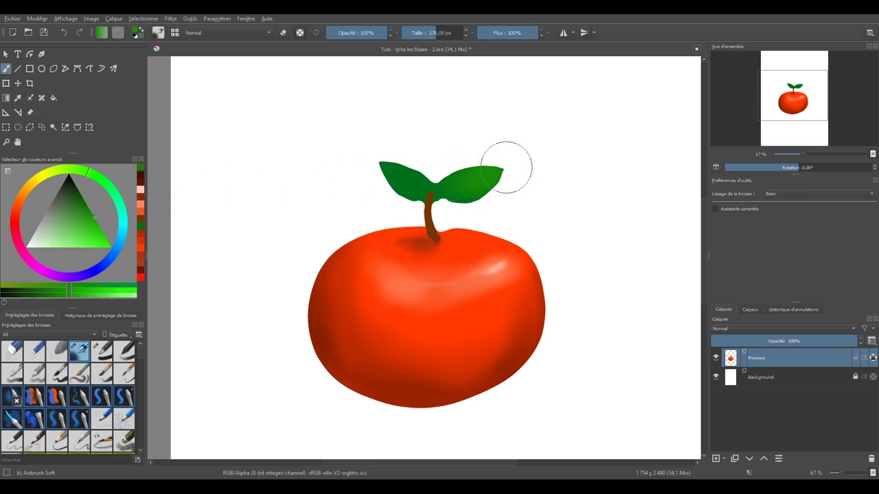
{"action": "left_click_drag", "start_coordinate": [506, 166], "coordinate": [379, 146]}
{"action": "left_click", "coordinate": [494, 177], "text": "ctrl"}
{"action": "key", "text": "bracketleft"}
{"action": "key", "text": "bracketleft"}
{"action": "key", "text": "bracketleft"}
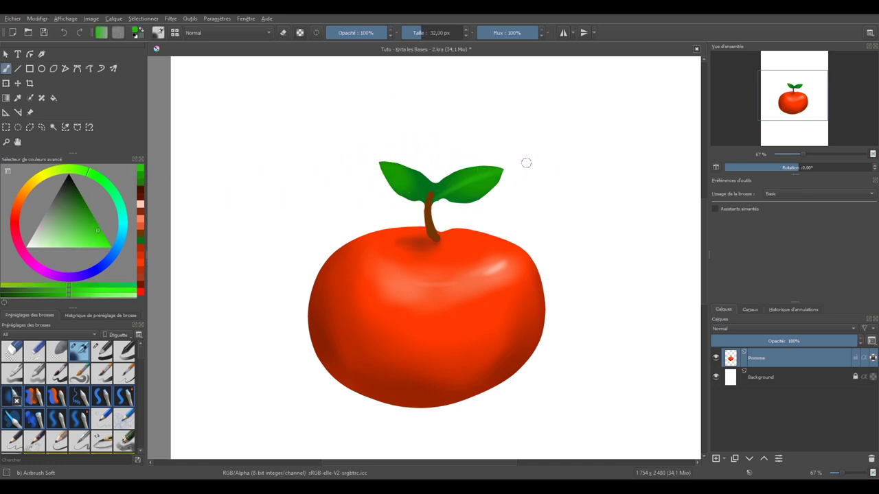
{"action": "left_click_drag", "start_coordinate": [402, 195], "coordinate": [417, 178]}
{"action": "left_click", "coordinate": [430, 188], "text": "ctrl"}
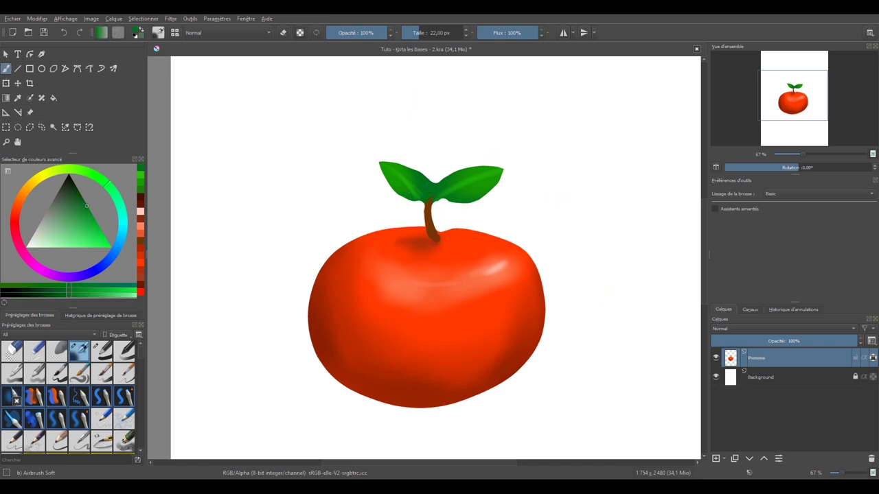
{"action": "left_click", "coordinate": [734, 458]}
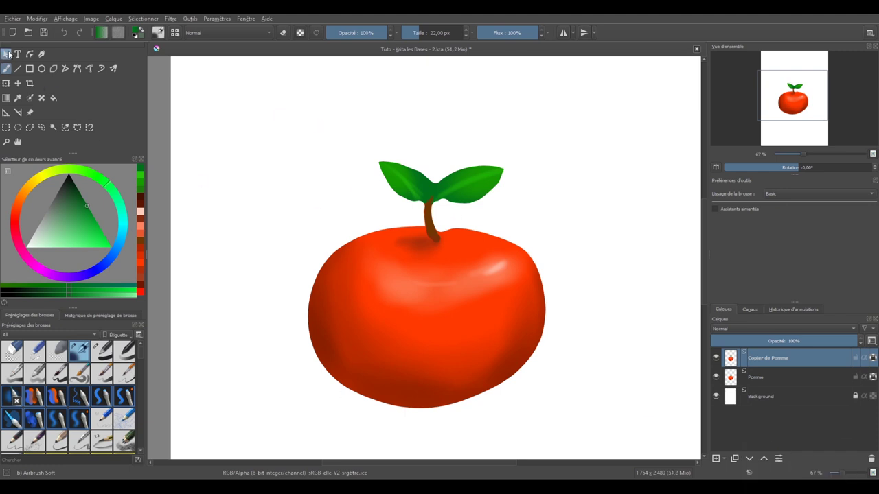
- Transform 'Copier de Pomme' right and rotate it slightly clockwise to overlap the original apple
{"action": "left_click", "coordinate": [18, 83]}
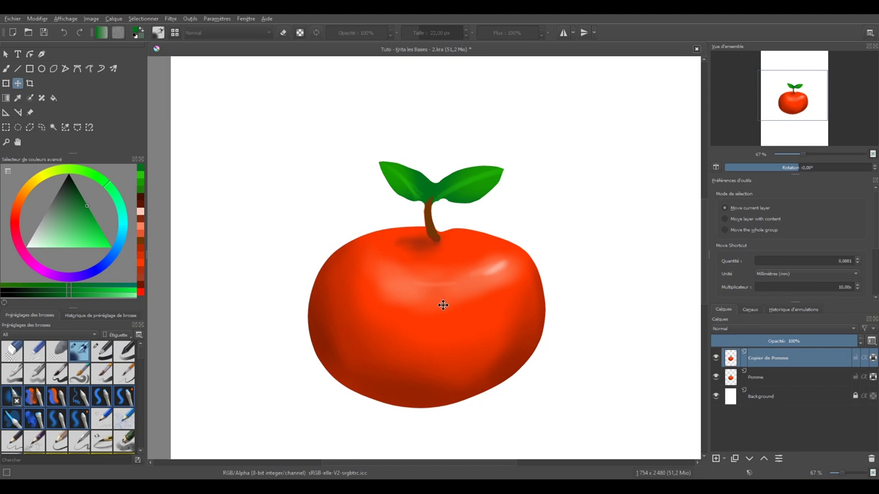
{"action": "left_click_drag", "start_coordinate": [443, 305], "coordinate": [577, 346]}
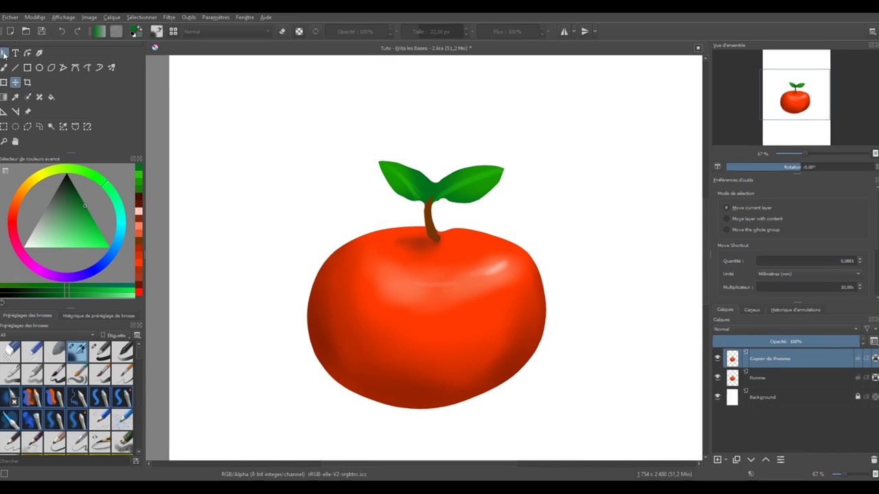
{"action": "left_click", "coordinate": [7, 54]}
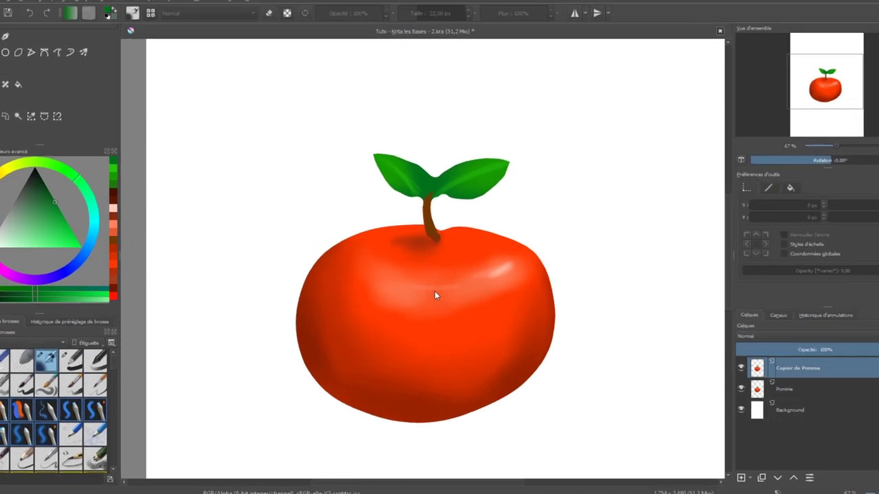
{"action": "left_click", "coordinate": [435, 296]}
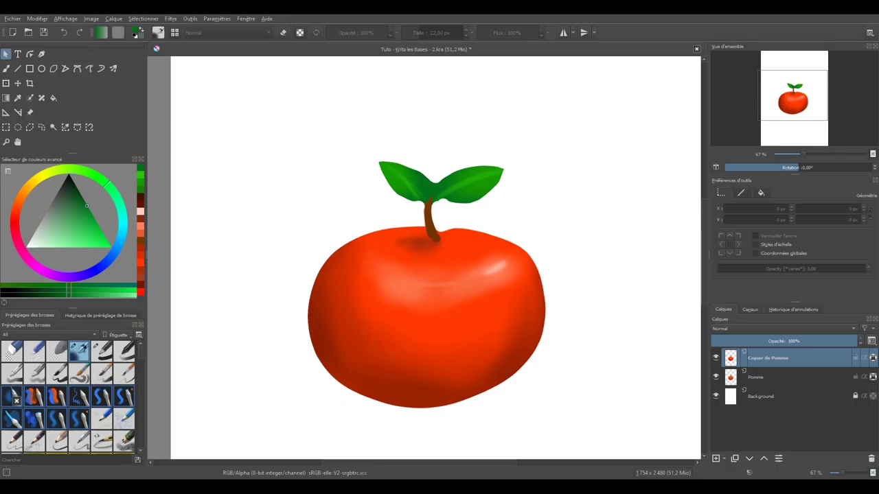
{"action": "left_click", "coordinate": [6, 83]}
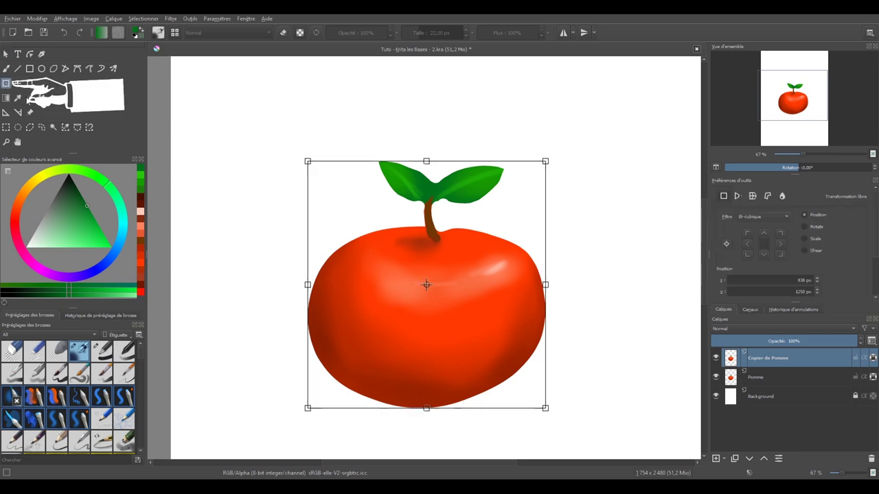
{"action": "left_click_drag", "start_coordinate": [489, 325], "coordinate": [552, 324]}
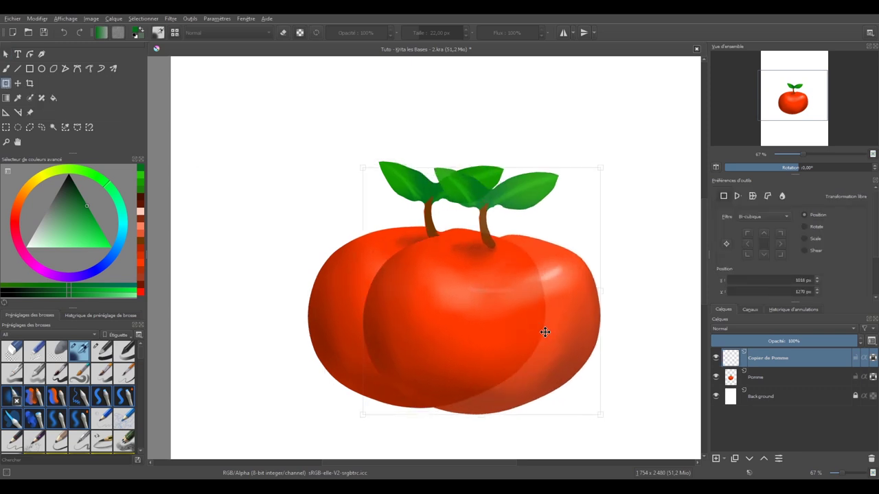
{"action": "left_click_drag", "start_coordinate": [644, 175], "coordinate": [649, 196]}
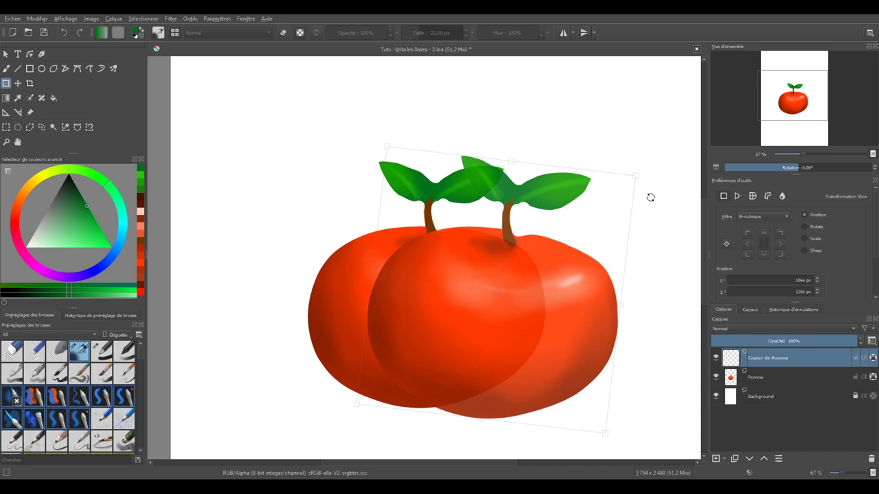
{"action": "left_click_drag", "start_coordinate": [569, 313], "coordinate": [602, 330]}
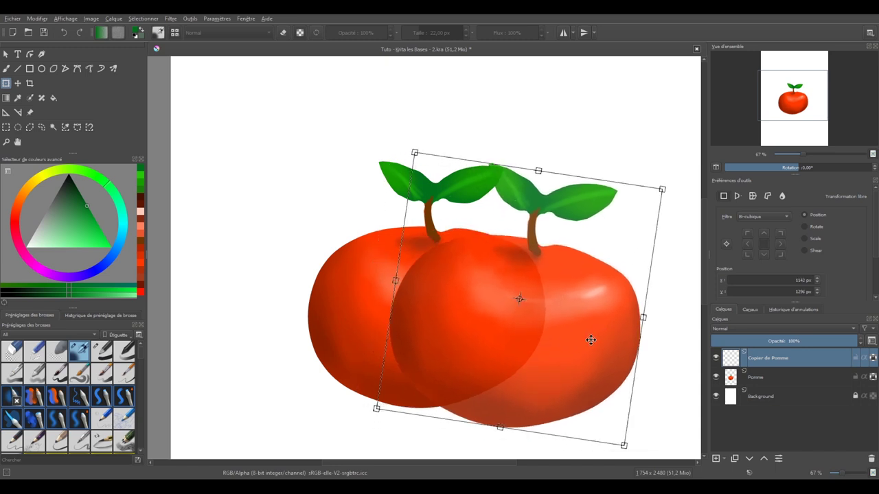
{"action": "key", "text": "Return"}
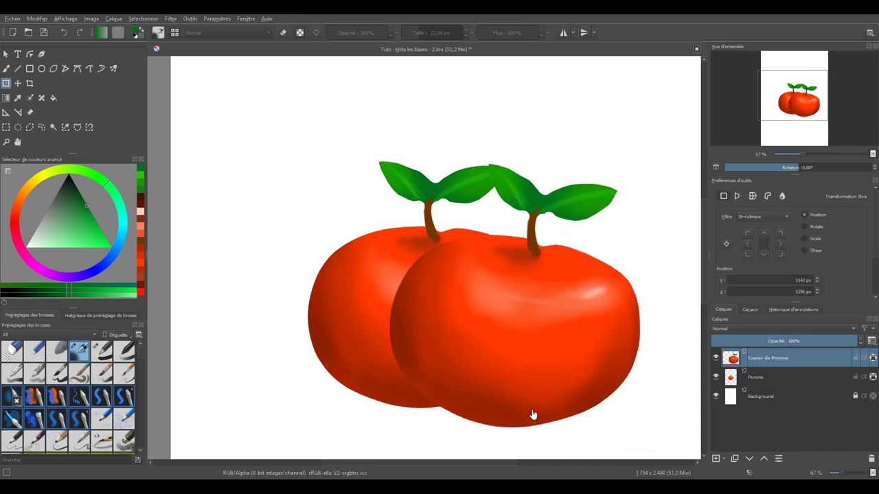
- Airbrush a dark-brown shadow under the apples on new layer Calque 3, placed below Pomme
{"action": "left_click", "coordinate": [716, 458]}
{"action": "key", "text": "b"}
{"action": "left_click", "coordinate": [78, 209]}
{"action": "left_click", "coordinate": [15, 214]}
{"action": "left_click", "coordinate": [20, 197]}
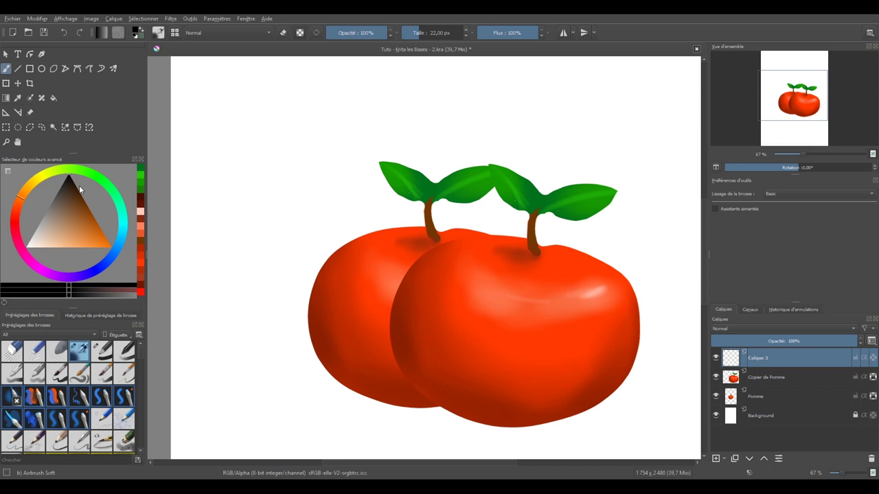
{"action": "mouse_move", "coordinate": [429, 403]}
{"action": "left_mouse_down"}
{"action": "mouse_move", "coordinate": [595, 414]}
{"action": "mouse_move", "coordinate": [261, 403]}
{"action": "mouse_move", "coordinate": [524, 432]}
{"action": "left_mouse_up"}
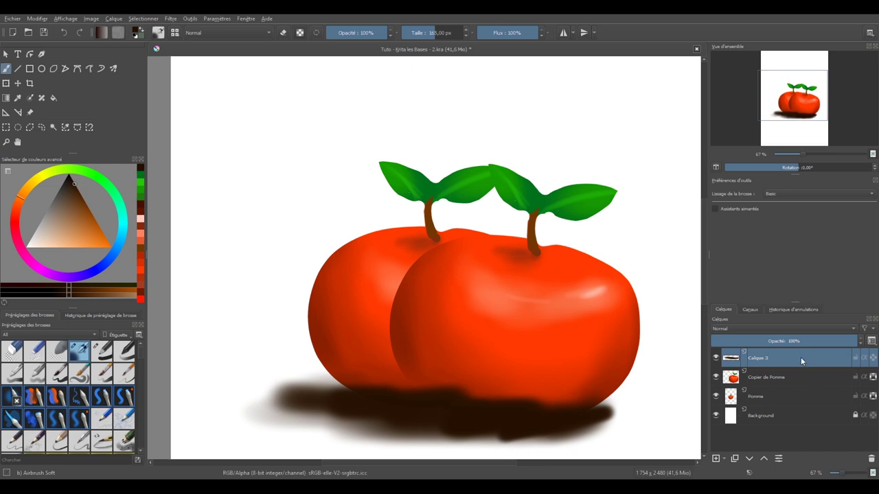
{"action": "left_click_drag", "start_coordinate": [734, 364], "coordinate": [732, 406]}
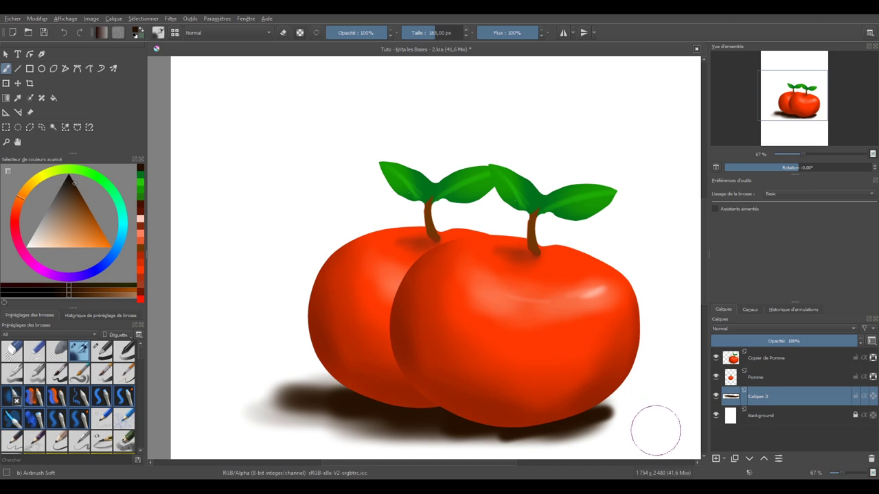
{"action": "scroll", "coordinate": [655, 417], "scroll_direction": "down", "scroll_amount": 1}
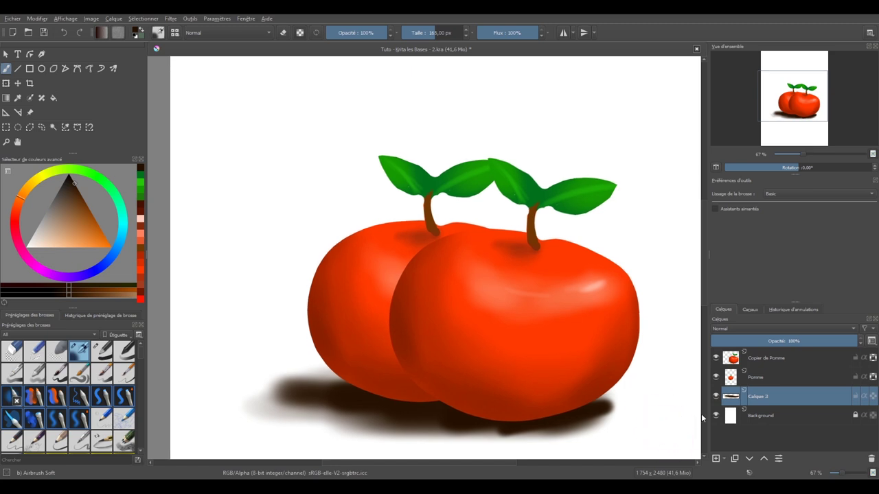
- Hide the apple and shadow layers and airbrush dark green across the Background layer
{"action": "left_click", "coordinate": [717, 396]}
{"action": "left_click", "coordinate": [717, 358]}
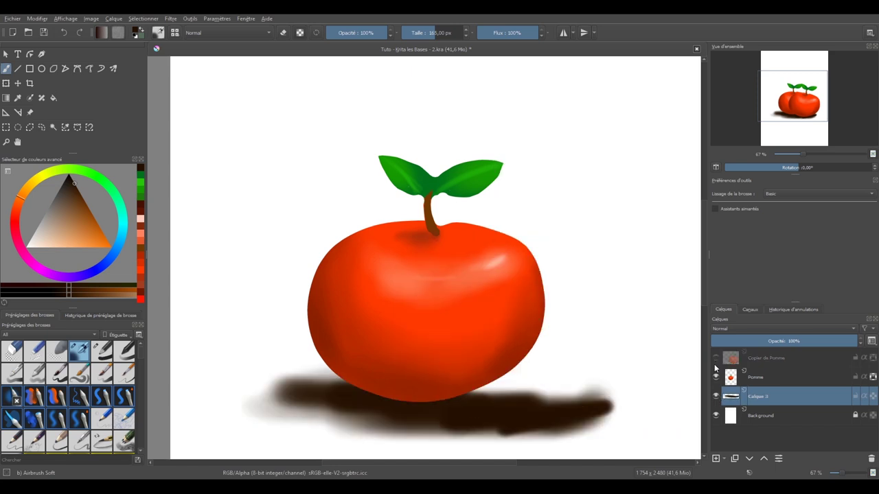
{"action": "left_click", "coordinate": [717, 377]}
{"action": "left_click", "coordinate": [716, 396]}
{"action": "left_click", "coordinate": [100, 179]}
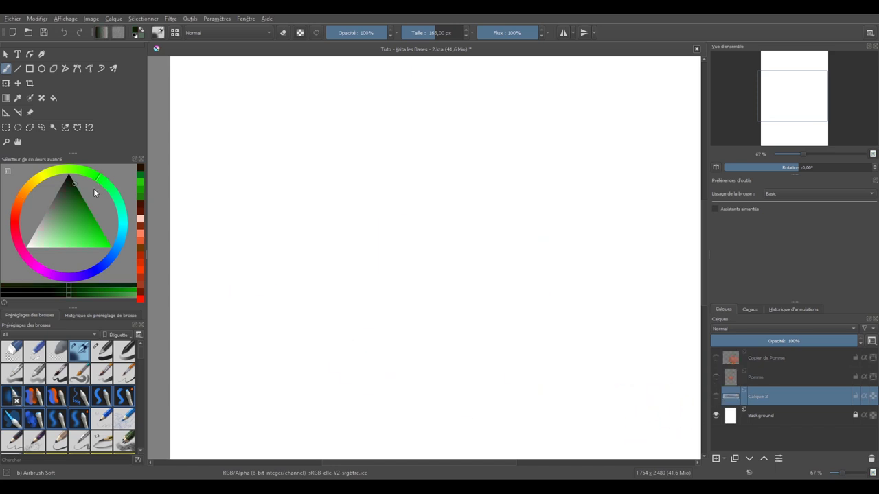
{"action": "left_click", "coordinate": [71, 200]}
{"action": "left_click", "coordinate": [750, 417]}
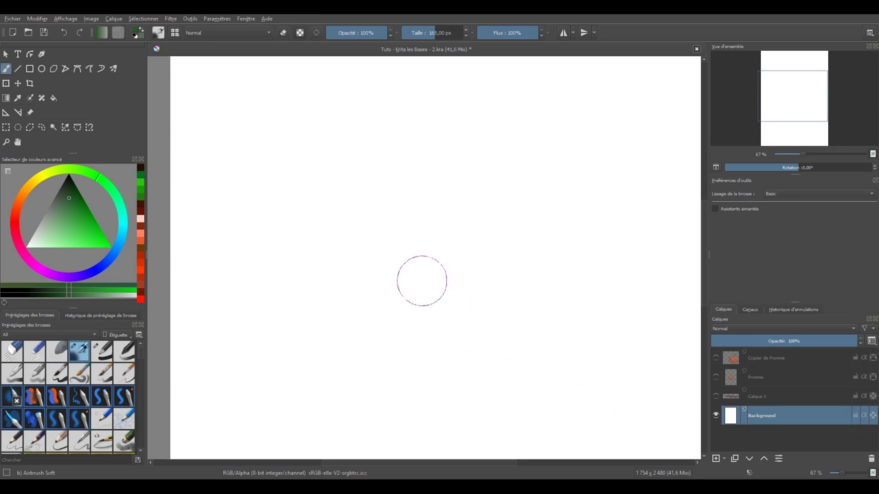
{"action": "mouse_move", "coordinate": [268, 244]}
{"action": "left_mouse_down"}
{"action": "mouse_move", "coordinate": [480, 382]}
{"action": "mouse_move", "coordinate": [587, 308]}
{"action": "mouse_move", "coordinate": [369, 422]}
{"action": "mouse_move", "coordinate": [399, 284]}
{"action": "mouse_move", "coordinate": [563, 290]}
{"action": "mouse_move", "coordinate": [478, 424]}
{"action": "left_mouse_up"}
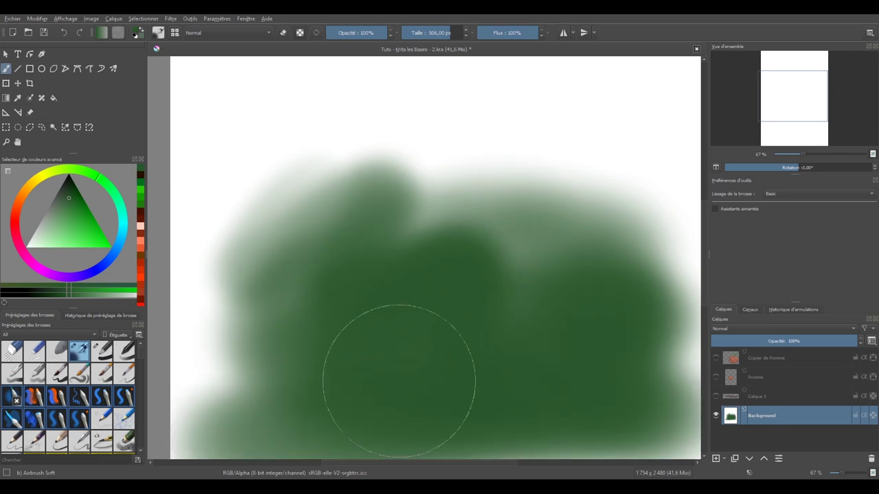
- Airbrush teal over the upper background, then show the shadow and both apple layers again
{"action": "left_click", "coordinate": [124, 218]}
{"action": "left_click", "coordinate": [65, 232]}
{"action": "mouse_move", "coordinate": [275, 199]}
{"action": "left_mouse_down"}
{"action": "mouse_move", "coordinate": [400, 256]}
{"action": "mouse_move", "coordinate": [259, 153]}
{"action": "mouse_move", "coordinate": [494, 345]}
{"action": "left_mouse_up"}
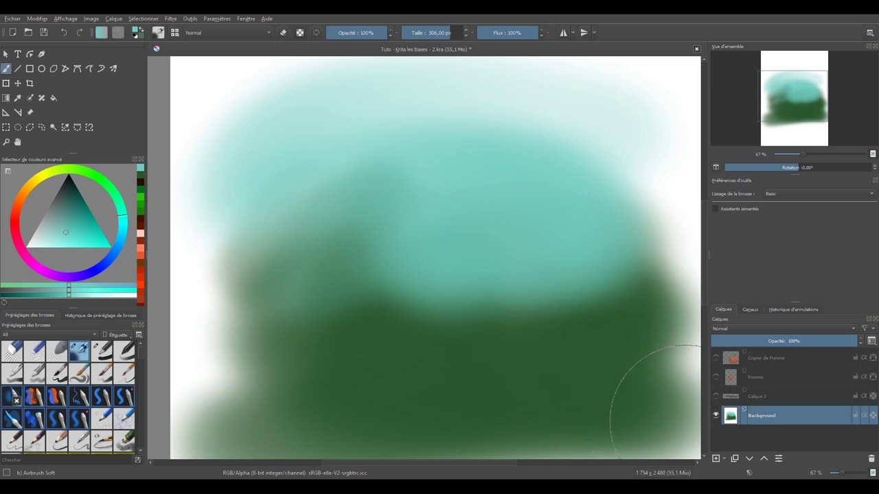
{"action": "left_click", "coordinate": [716, 397]}
{"action": "left_click", "coordinate": [716, 377]}
{"action": "left_click", "coordinate": [716, 358]}
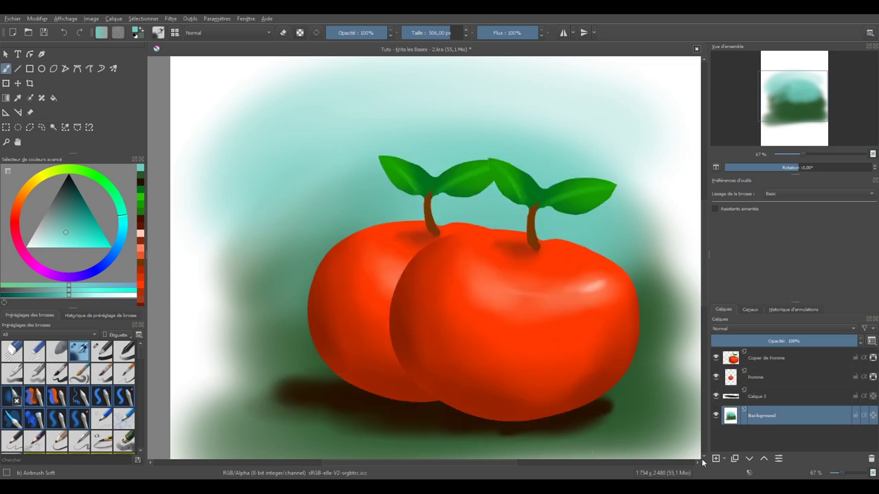
- Lower the shadow layer Calque 3's opacity to roughly half
{"action": "left_click", "coordinate": [774, 403]}
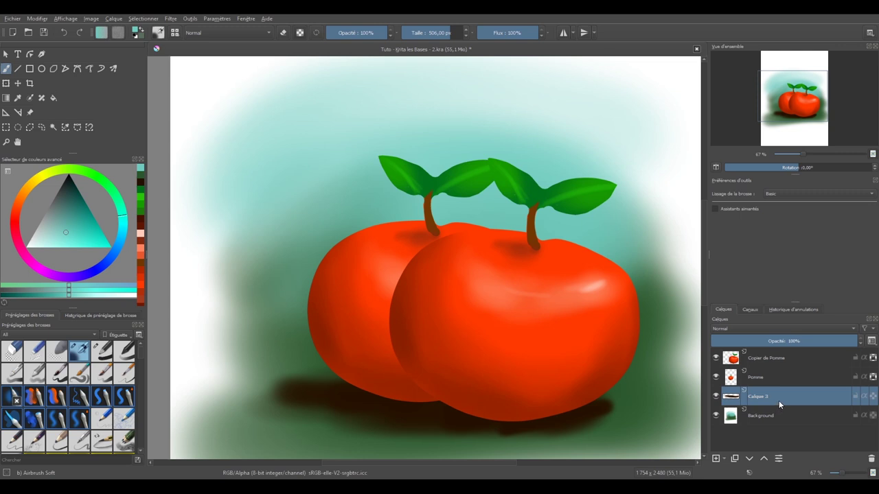
{"action": "left_click", "coordinate": [847, 344]}
{"action": "mouse_move", "coordinate": [810, 347]}
{"action": "left_mouse_down"}
{"action": "mouse_move", "coordinate": [742, 347]}
{"action": "mouse_move", "coordinate": [777, 345]}
{"action": "left_mouse_up"}
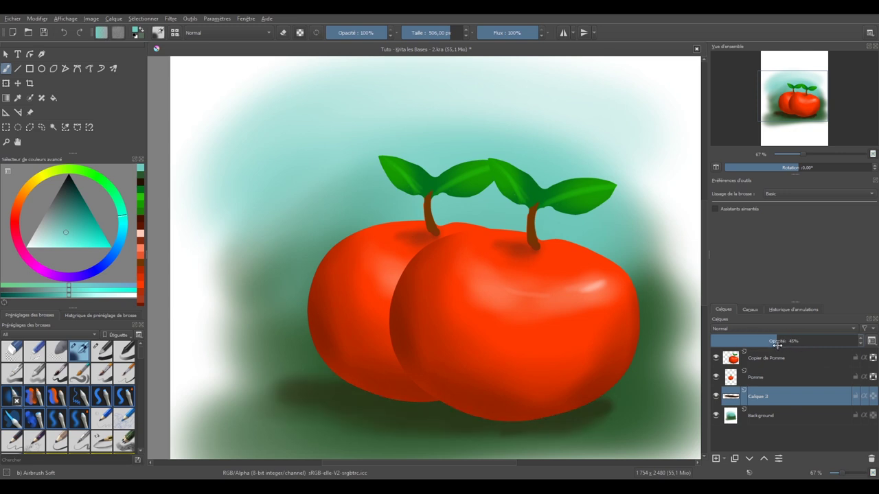
- Draw a thin yellow Basic-1 line across the lower background
{"action": "left_click", "coordinate": [788, 418]}
{"action": "left_click", "coordinate": [39, 177]}
{"action": "left_click", "coordinate": [101, 352]}
{"action": "mouse_move", "coordinate": [294, 450]}
{"action": "left_mouse_down"}
{"action": "mouse_move", "coordinate": [365, 392]}
{"action": "mouse_move", "coordinate": [447, 419]}
{"action": "mouse_move", "coordinate": [649, 388]}
{"action": "mouse_move", "coordinate": [680, 408]}
{"action": "left_mouse_up"}
- Undo the yellow line and airbrush dark orange along the copied apple's overlap edge
{"action": "key", "text": "ctrl+z"}
{"action": "scroll", "coordinate": [620, 390], "scroll_direction": "down", "scroll_amount": 2}
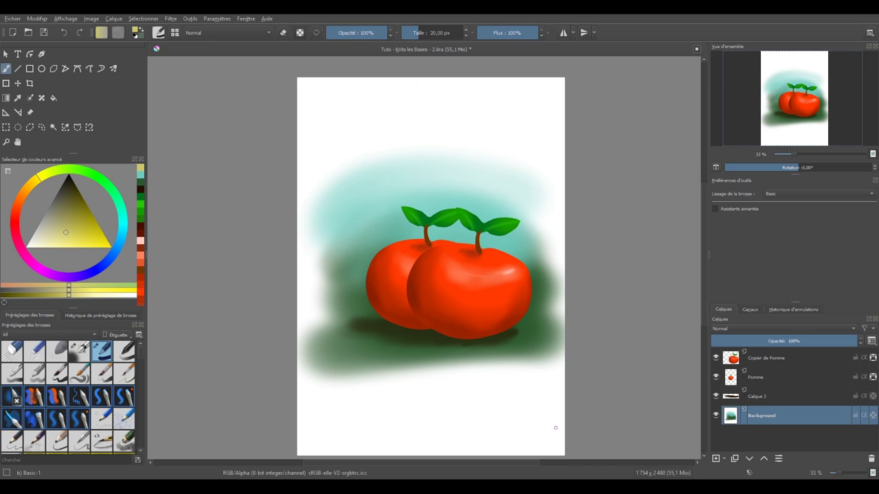
{"action": "left_click", "coordinate": [769, 362]}
{"action": "left_click", "coordinate": [79, 351]}
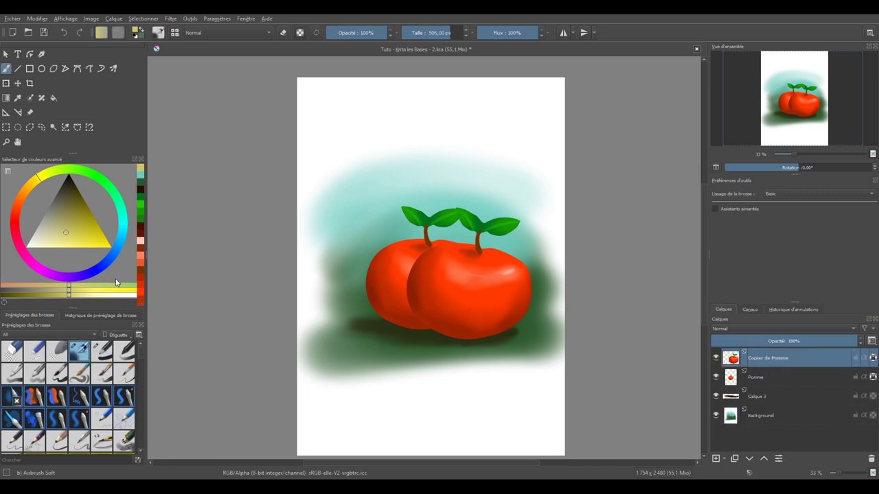
{"action": "left_click", "coordinate": [70, 193]}
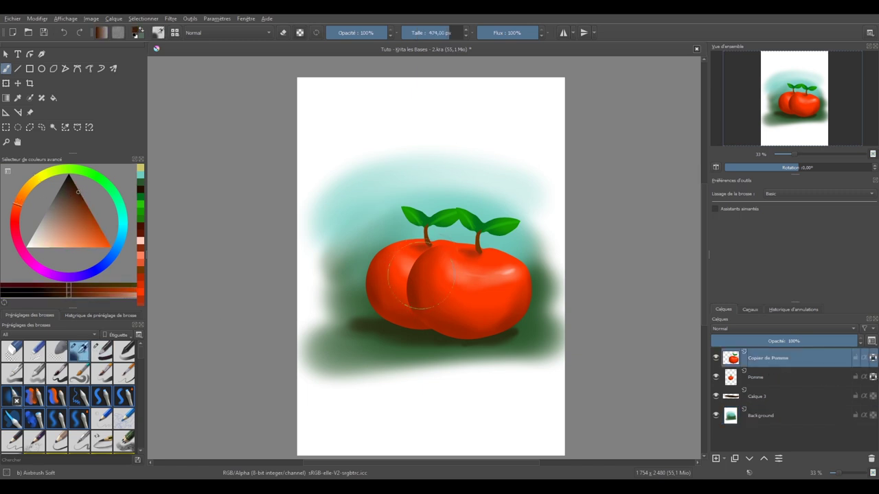
{"action": "left_click_drag", "start_coordinate": [411, 280], "coordinate": [412, 313]}
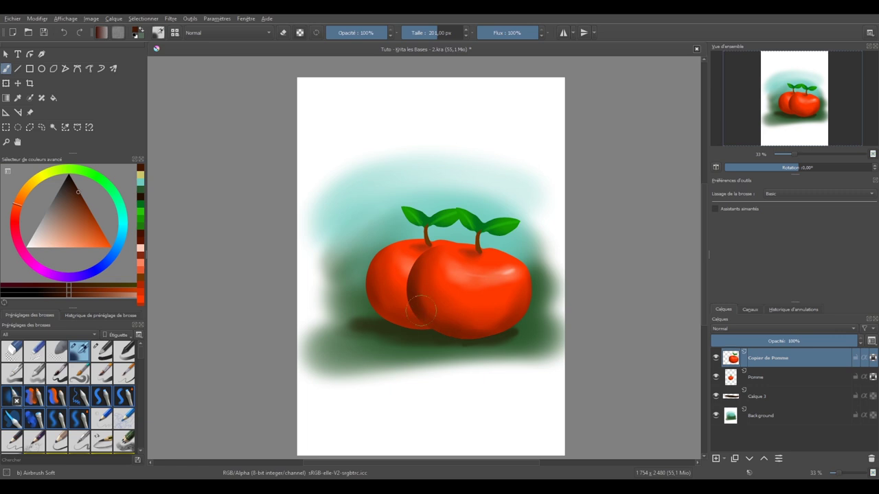
{"action": "left_click", "coordinate": [780, 382]}
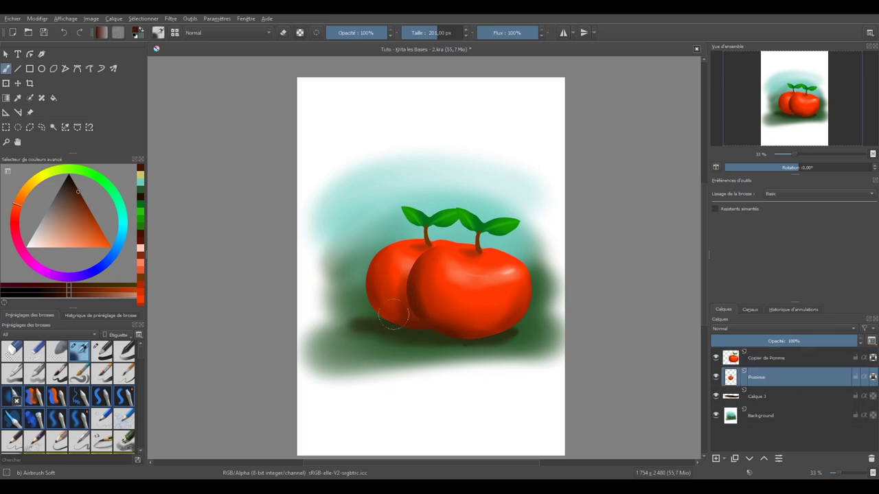